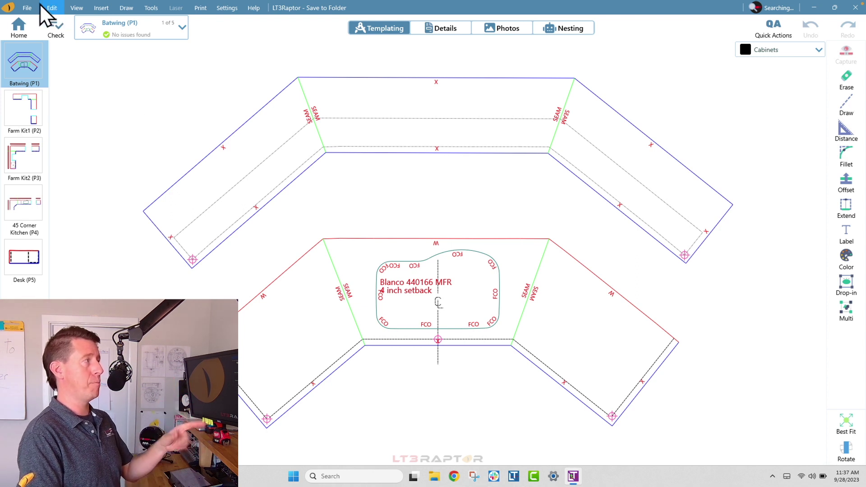
Choose File > Save To Folder to bring up the Export to Archive wizard.
left_click(27, 8)
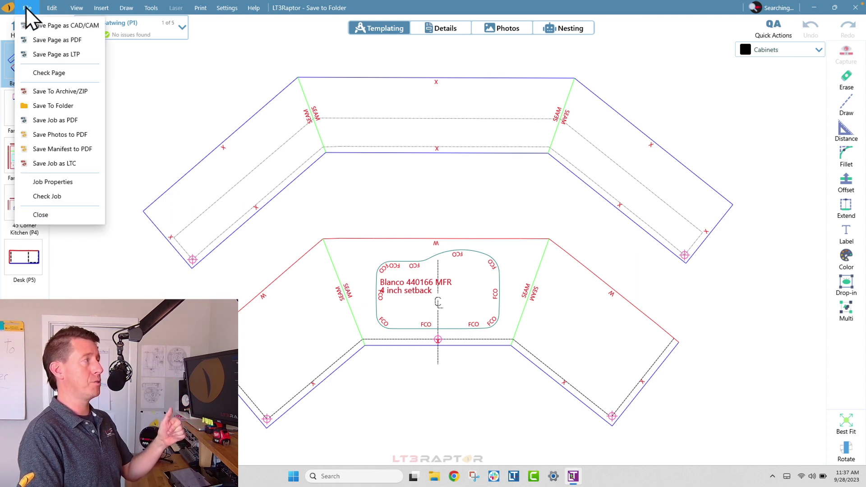
left_click(79, 106)
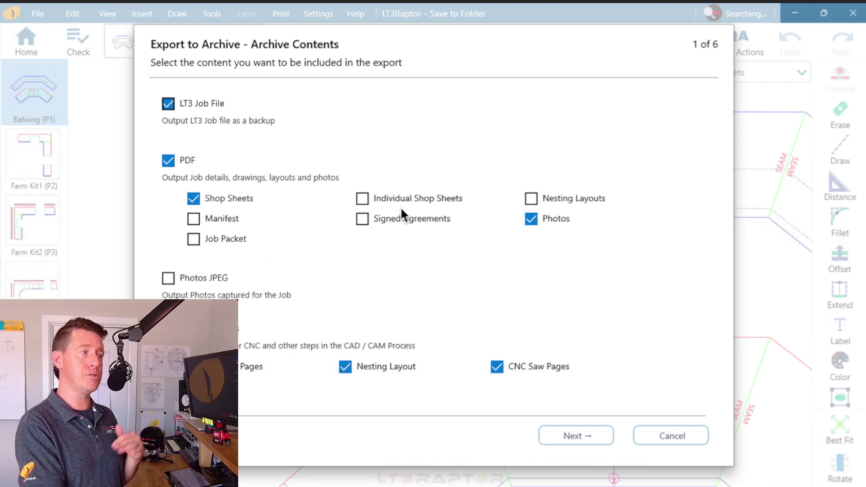
Set the archive PDF to exclude Nesting Layouts and include Signed Agreements and Photos.
left_click(532, 199)
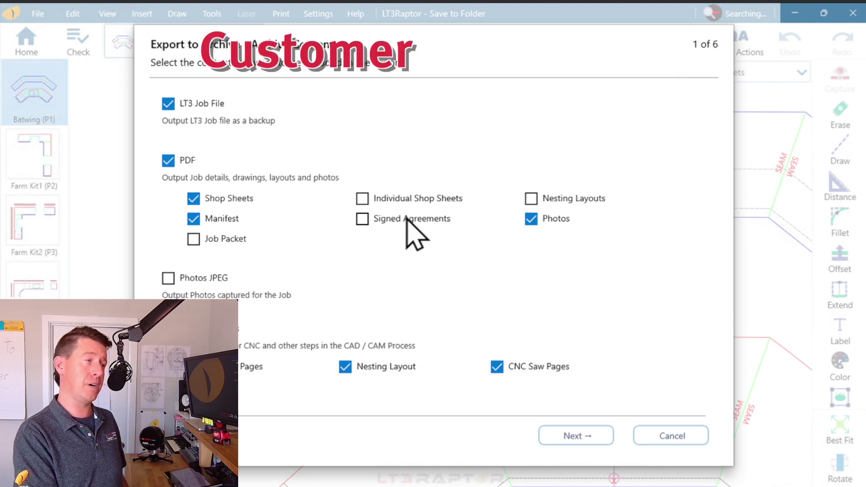
left_click(407, 217)
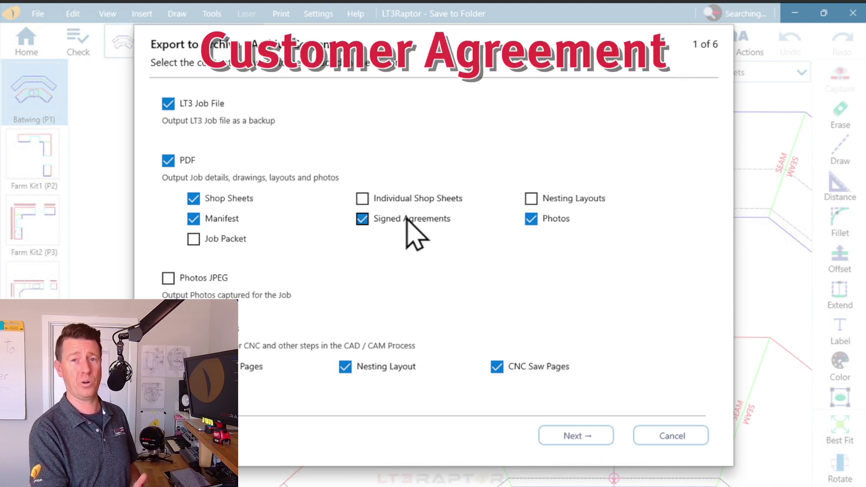
left_click(547, 225)
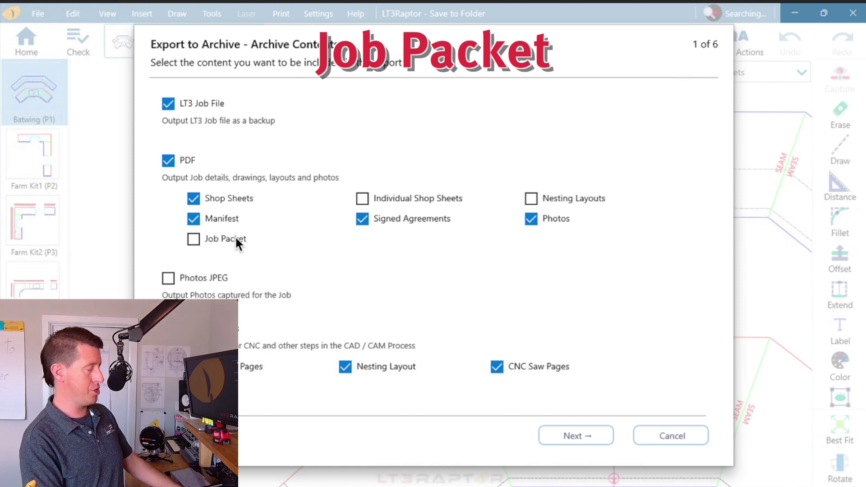
Add Job Packet to the PDF, keeping Template Summary and General Notes in its sections.
left_click(192, 240)
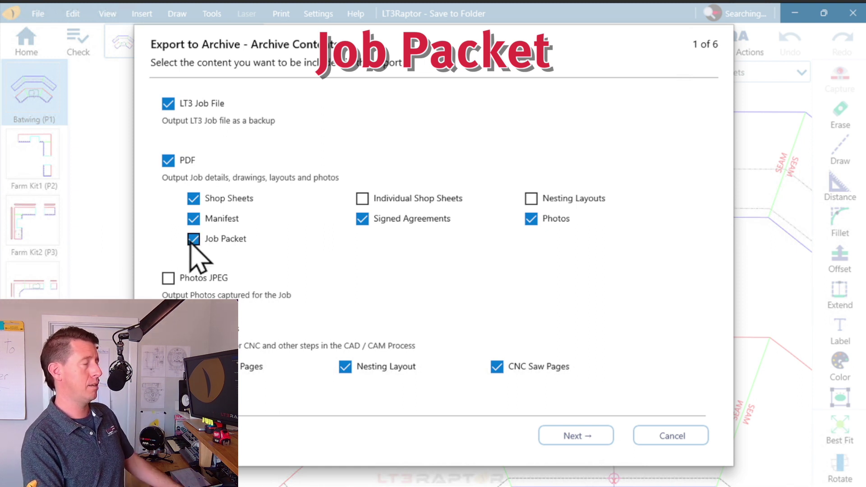
left_click(612, 447)
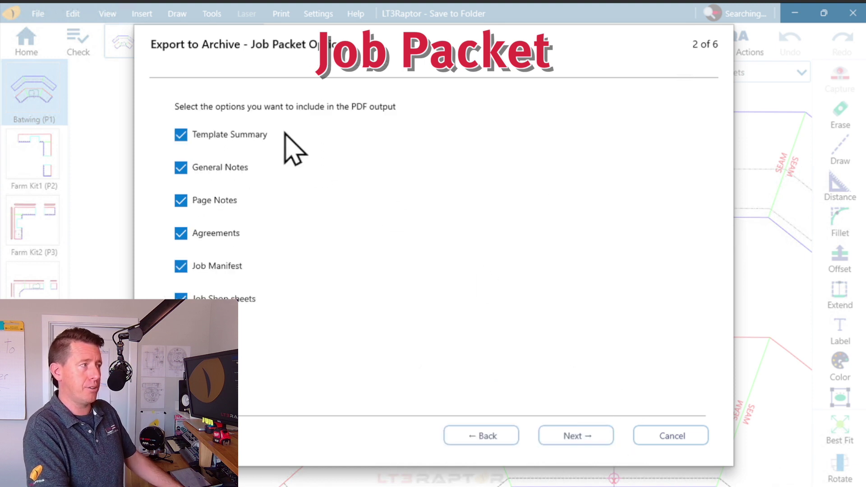
left_click(210, 138)
left_click(217, 171)
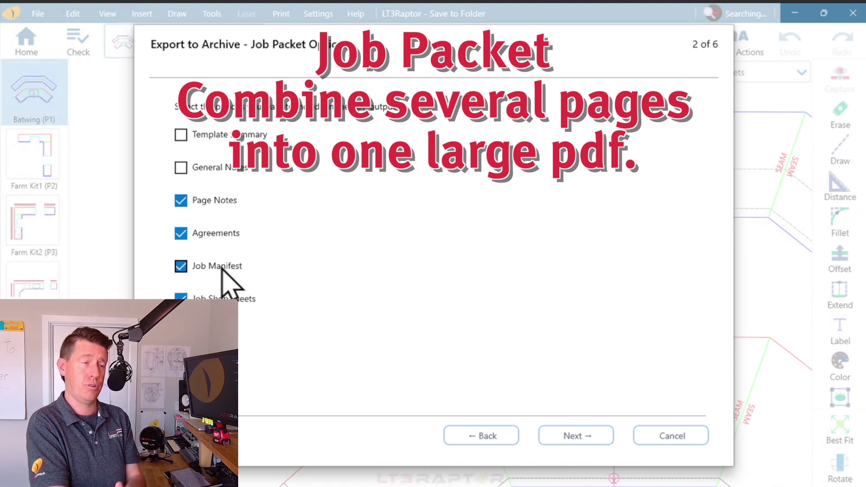
left_click(205, 168)
left_click(203, 138)
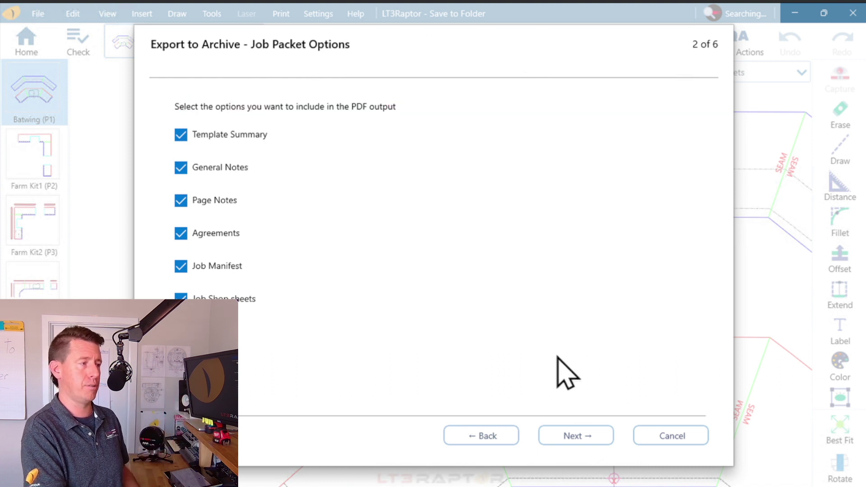
left_click(500, 441)
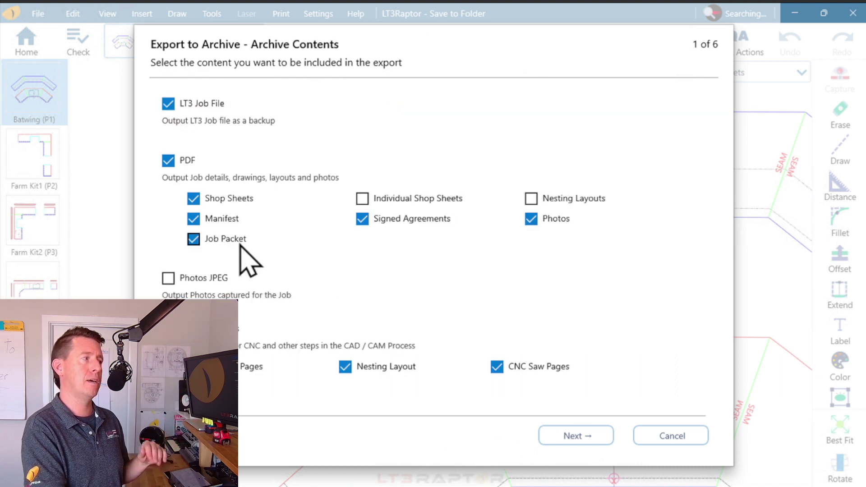
Leave both Job Packet and Individual Shop Sheets unticked in the archive PDF output.
left_click(221, 238)
left_click(560, 439)
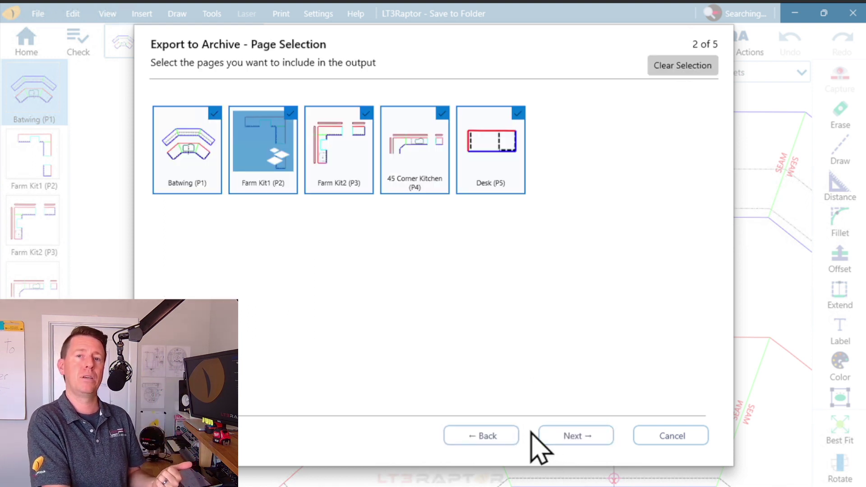
left_click(502, 439)
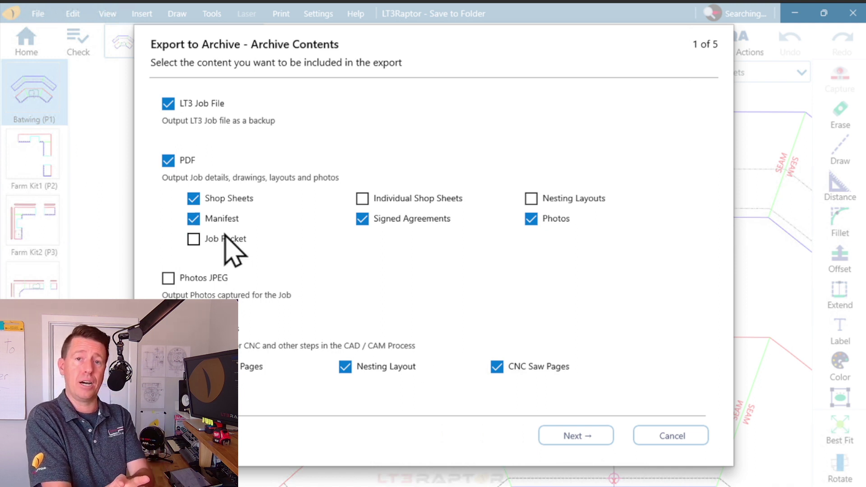
left_click(206, 240)
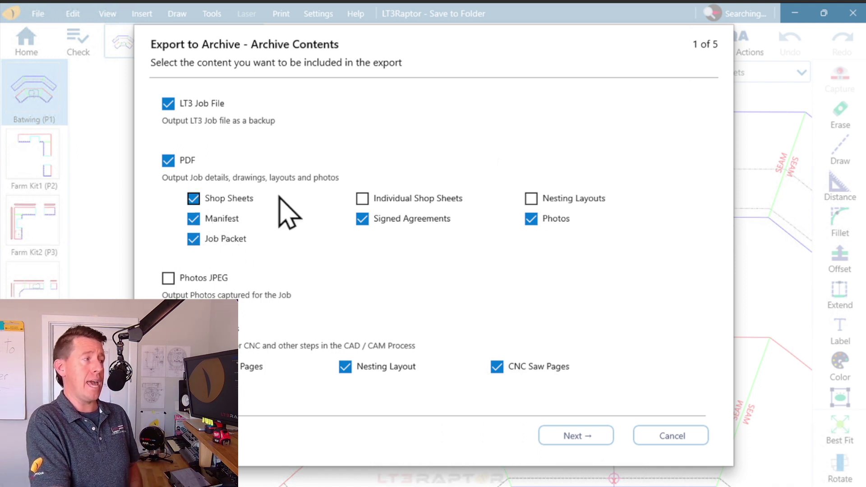
left_click(362, 203)
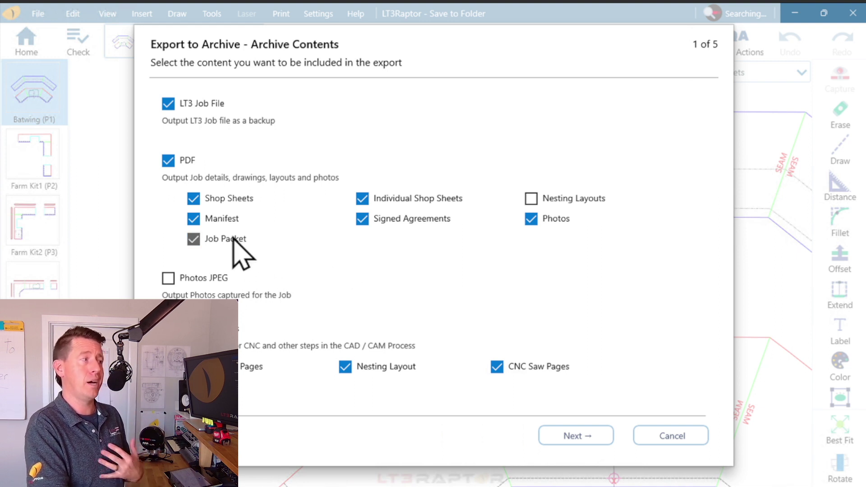
left_click(362, 199)
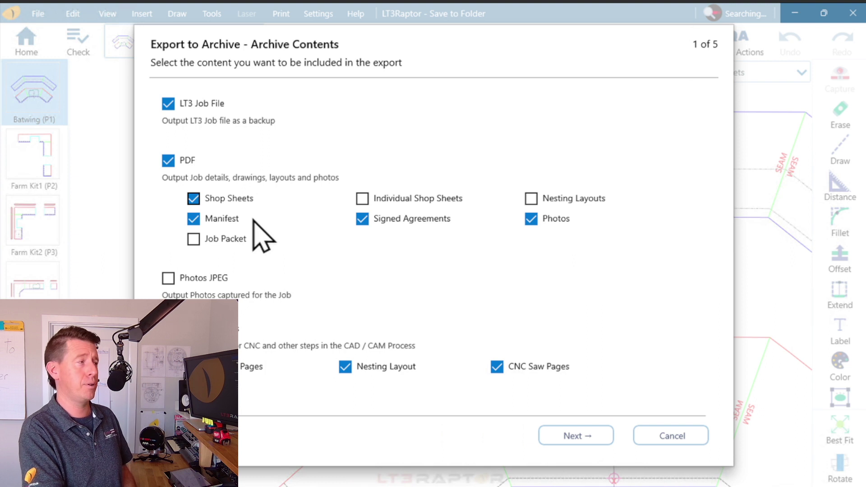
left_click(234, 243)
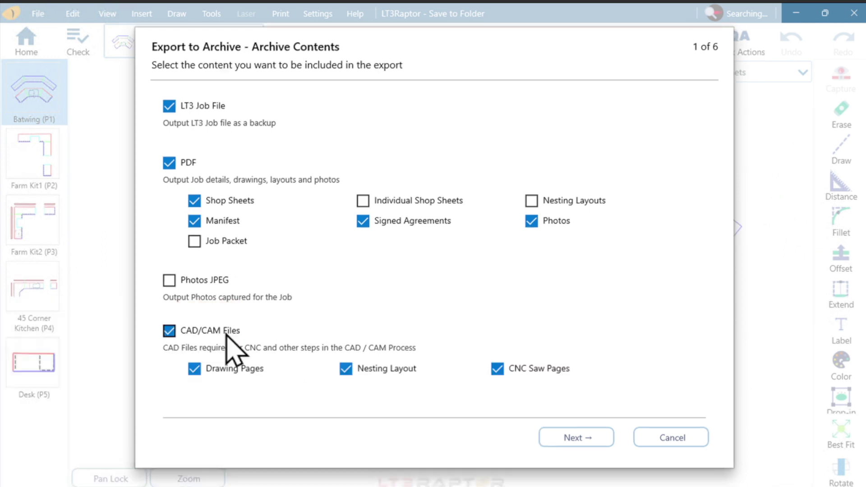
Keep PDF and CAD/CAM Files ticked and advance to Page Selection, step 2 of 5.
left_click(225, 333)
left_click(225, 334)
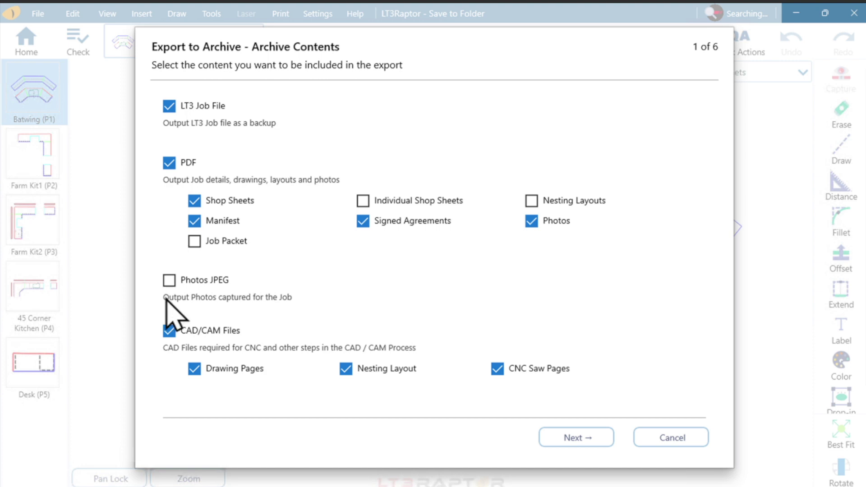
left_click(169, 331)
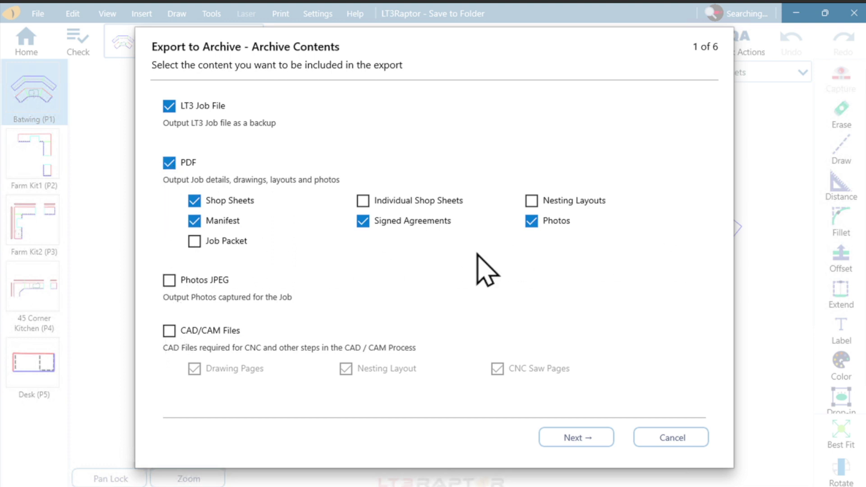
left_click(169, 331)
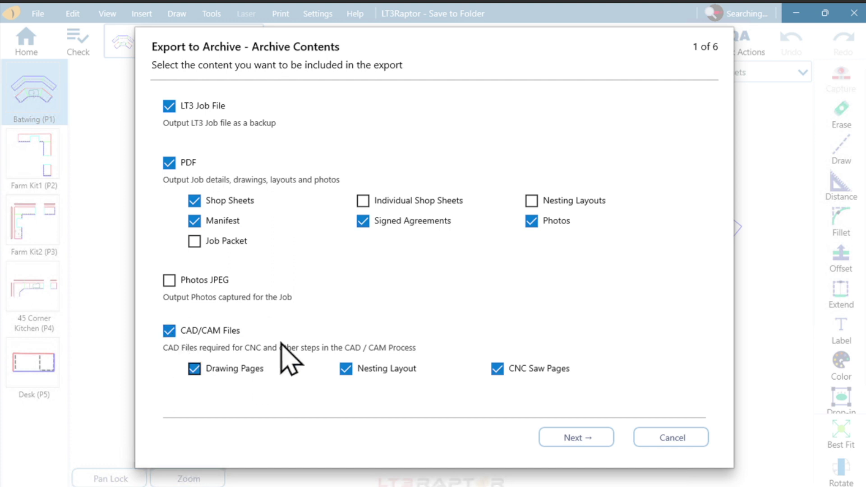
left_click(169, 163)
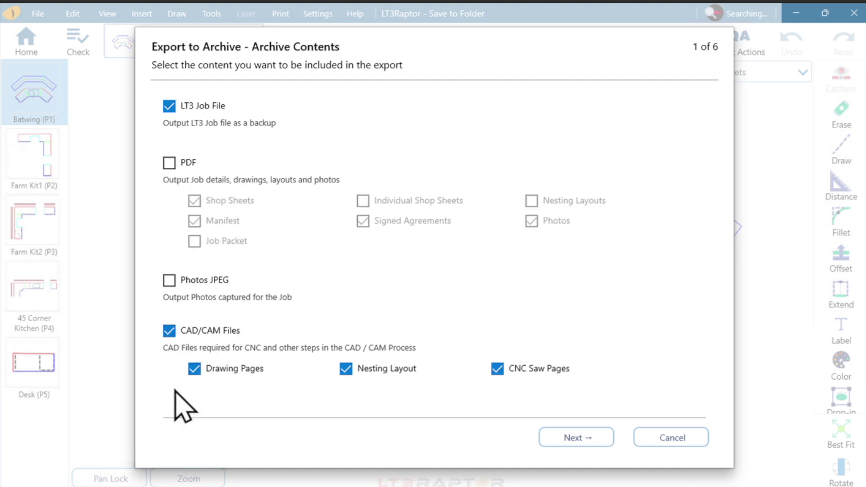
left_click(210, 371)
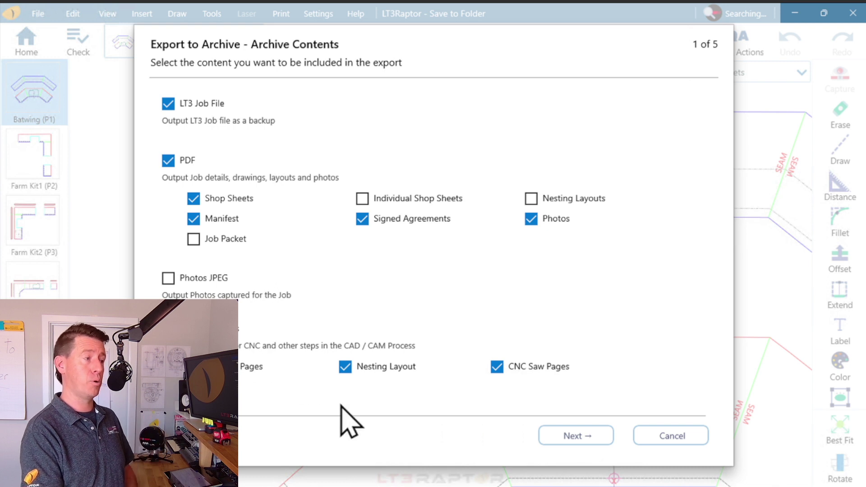
left_click(602, 444)
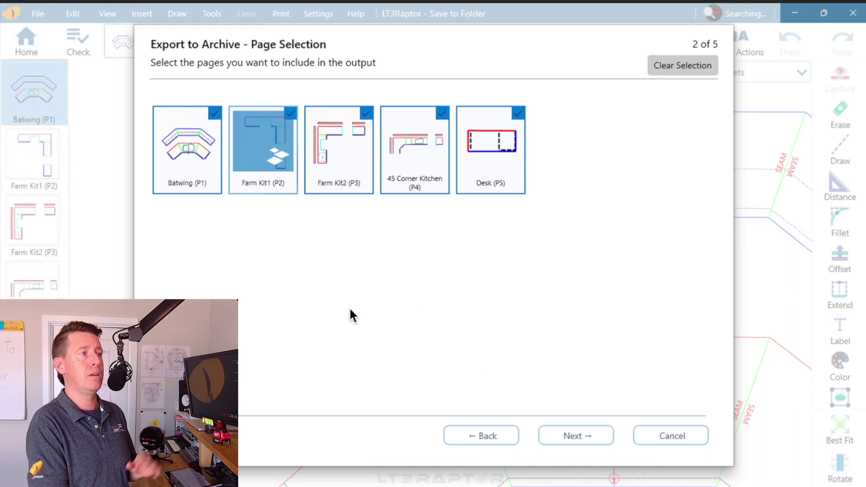
Accept all five pages, Layout 1 and the JobExport location to run the export.
left_click(578, 435)
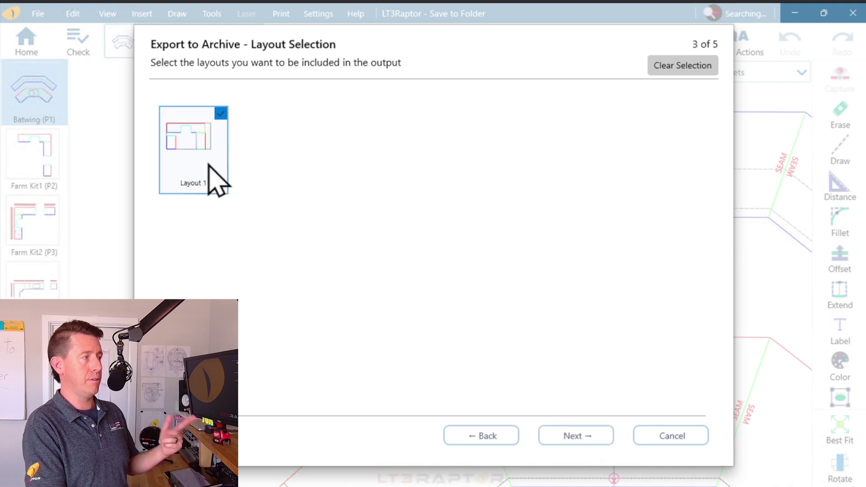
left_click(572, 436)
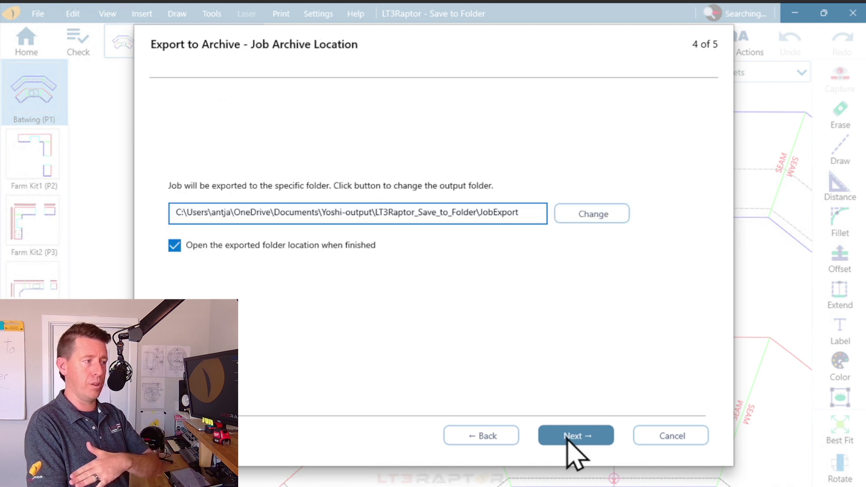
left_click(571, 436)
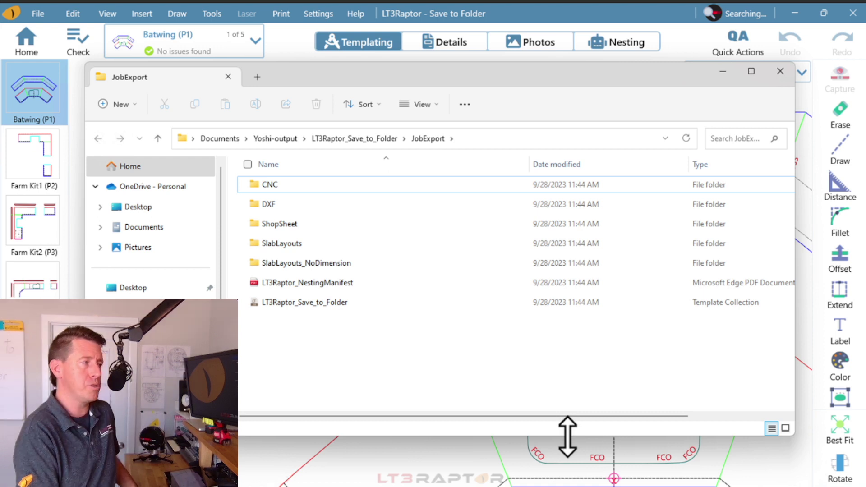
left_click_drag(410, 69, 397, 69)
left_click(320, 183)
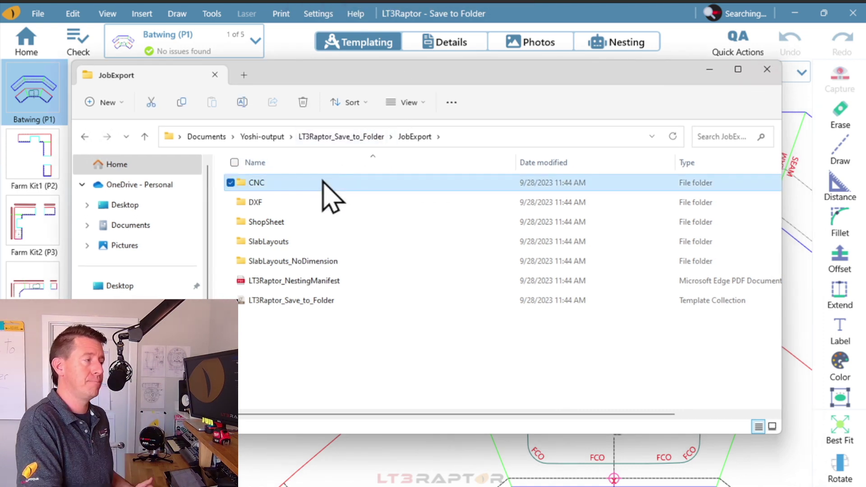
double_click(280, 203)
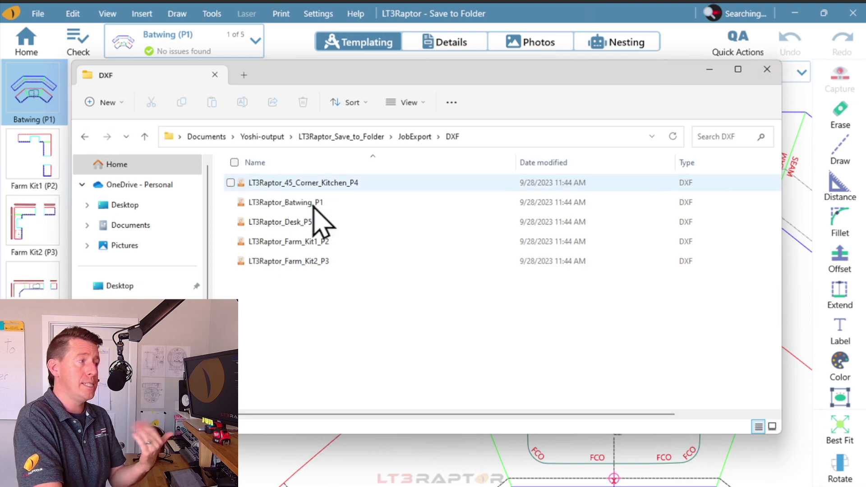
left_click(402, 137)
double_click(281, 222)
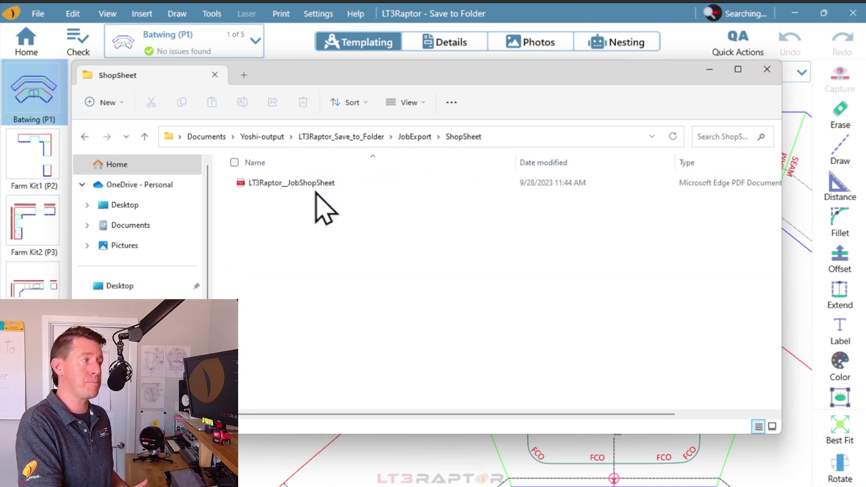
left_click(315, 190)
double_click(317, 190)
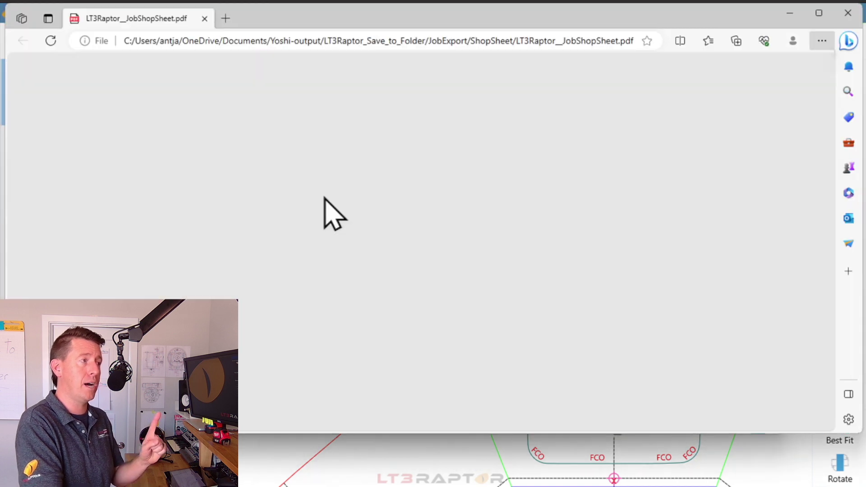
scroll(653, 208, "down", 10)
scroll(653, 184, "down", 15)
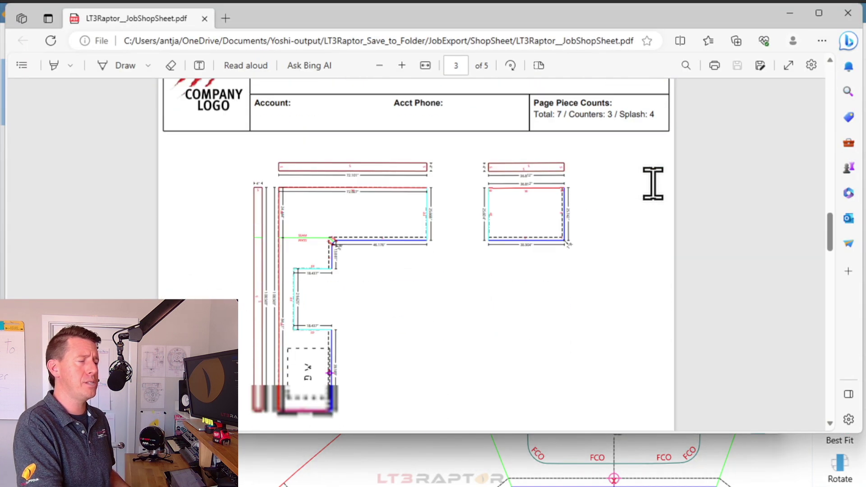
left_click(848, 14)
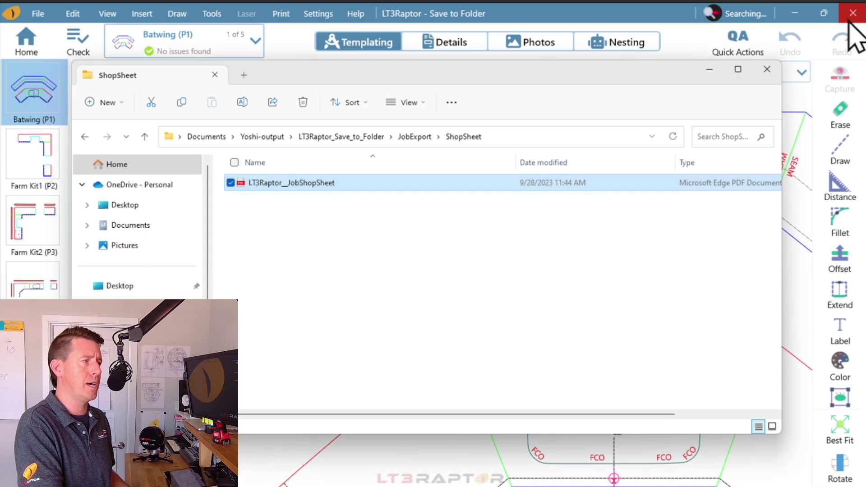
left_click(415, 137)
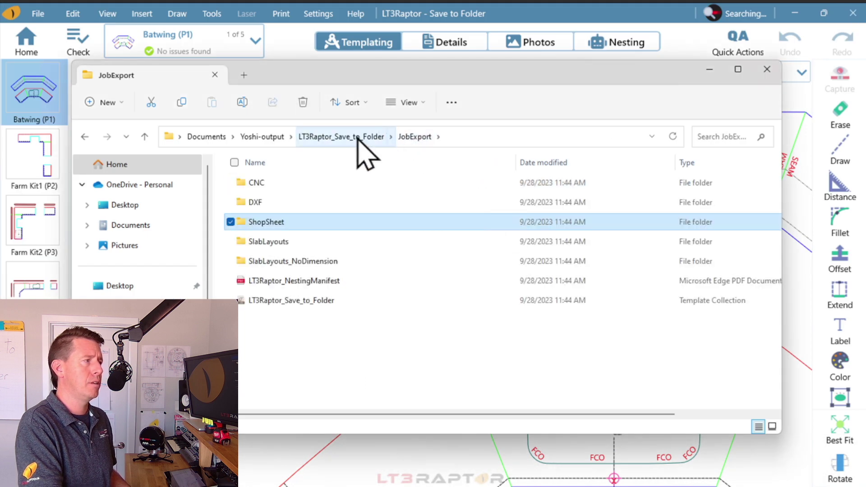
left_click(316, 280)
Open LT3Raptor_NestingManifest in Edge, scroll through all five pages, then close it.
double_click(316, 280)
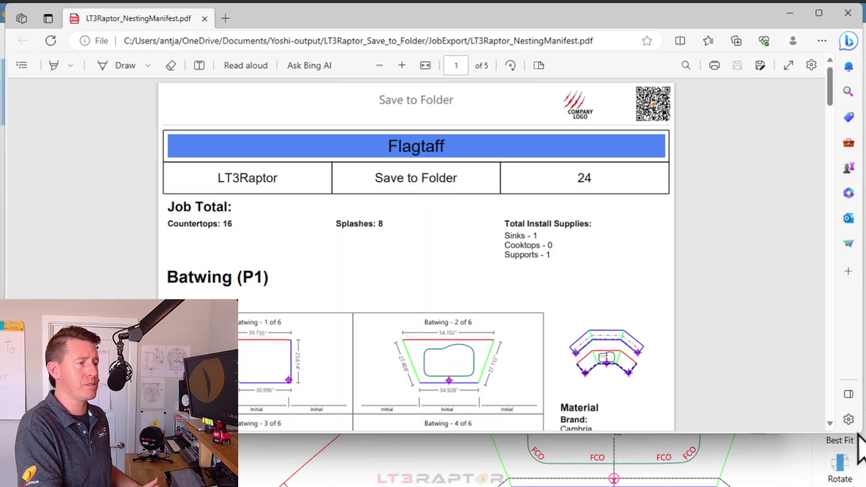
key("ctrl+minus")
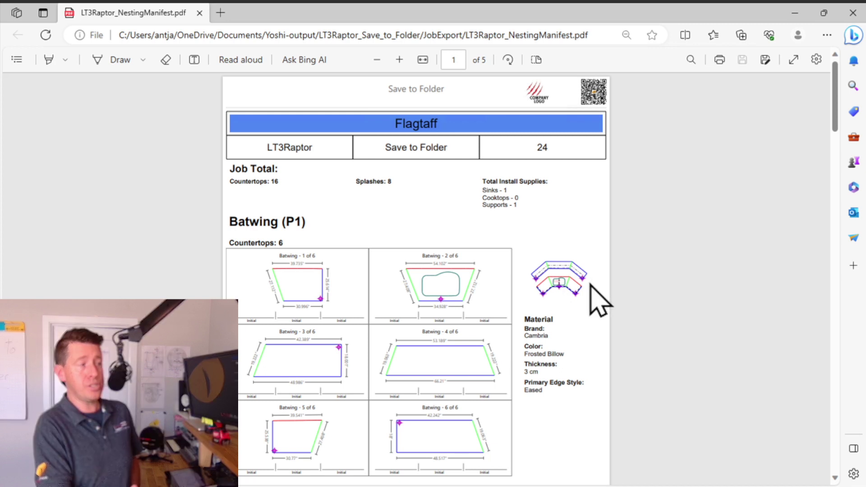
scroll(320, 458, "down", 1)
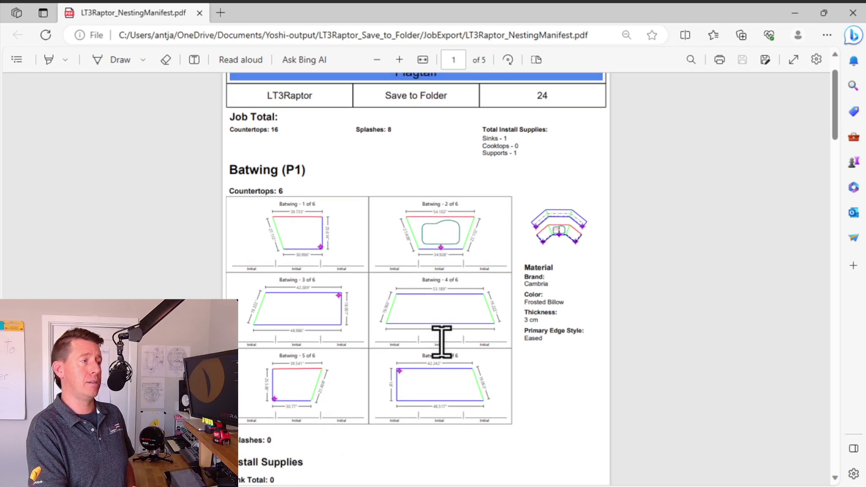
scroll(309, 395, "down", 7)
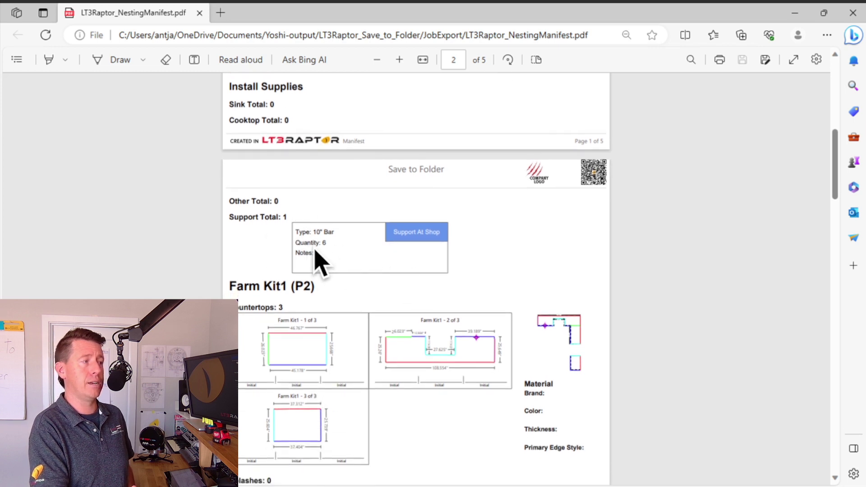
scroll(438, 435, "down", 1)
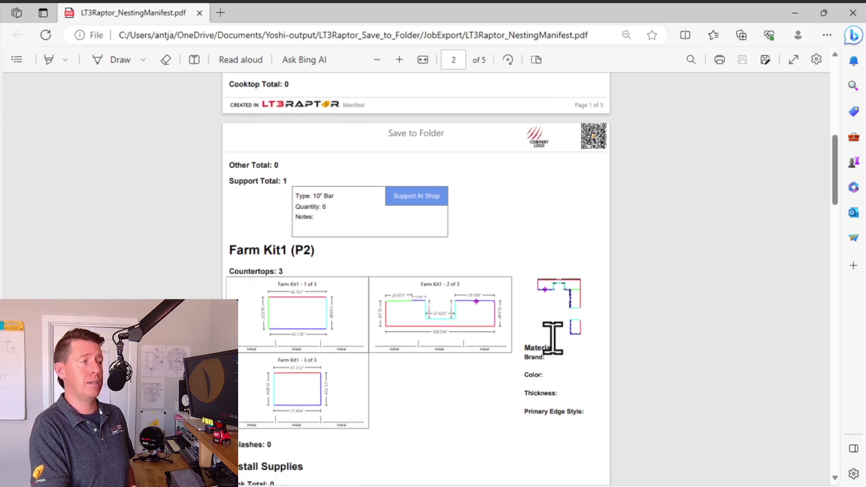
scroll(429, 411, "down", 13)
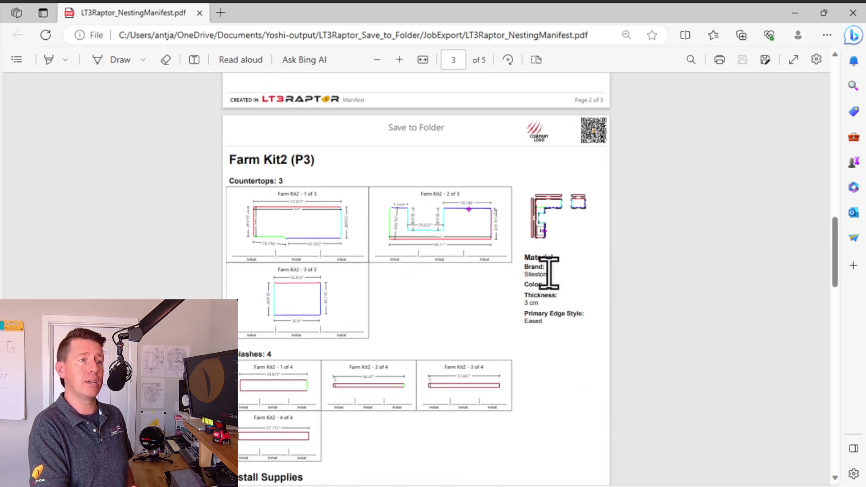
scroll(429, 411, "down", 17)
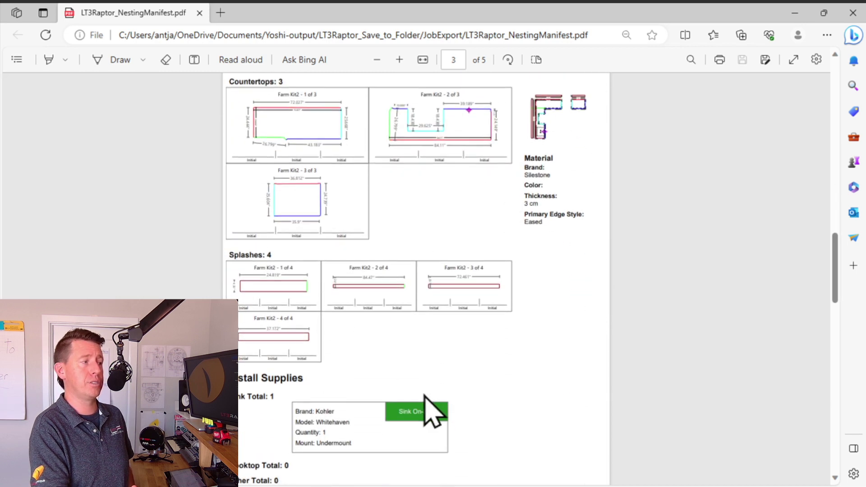
scroll(433, 408, "down", 15)
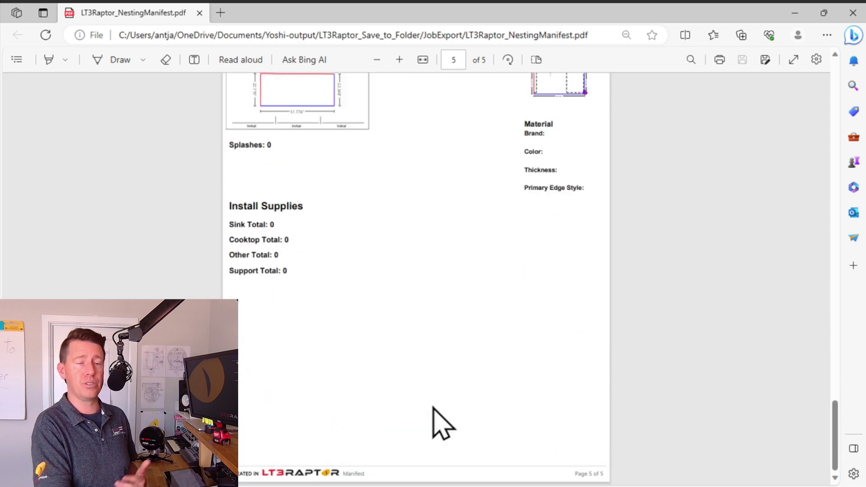
left_click(852, 13)
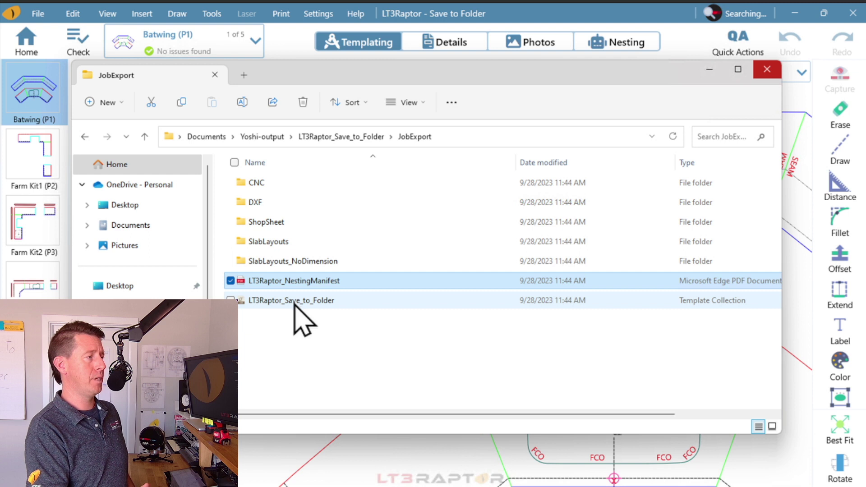
Select the 41.2 KB LT3Raptor_Save_to_Folder Template Collection file in JobExport.
left_click(294, 302)
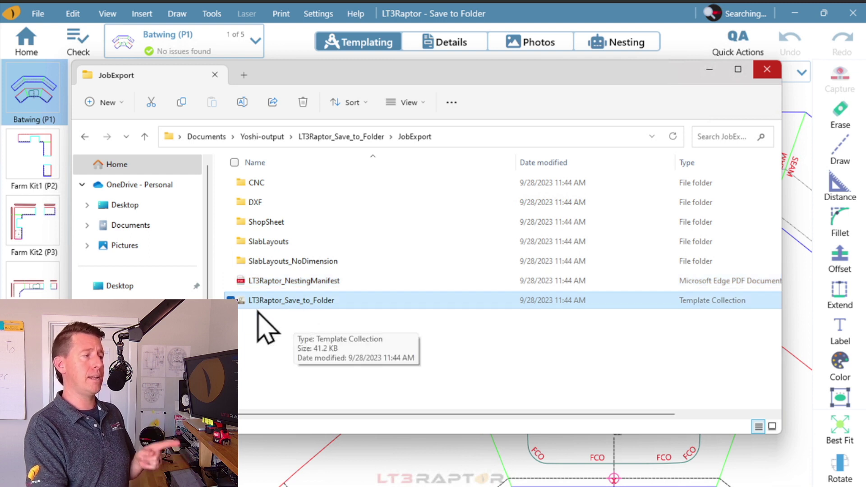